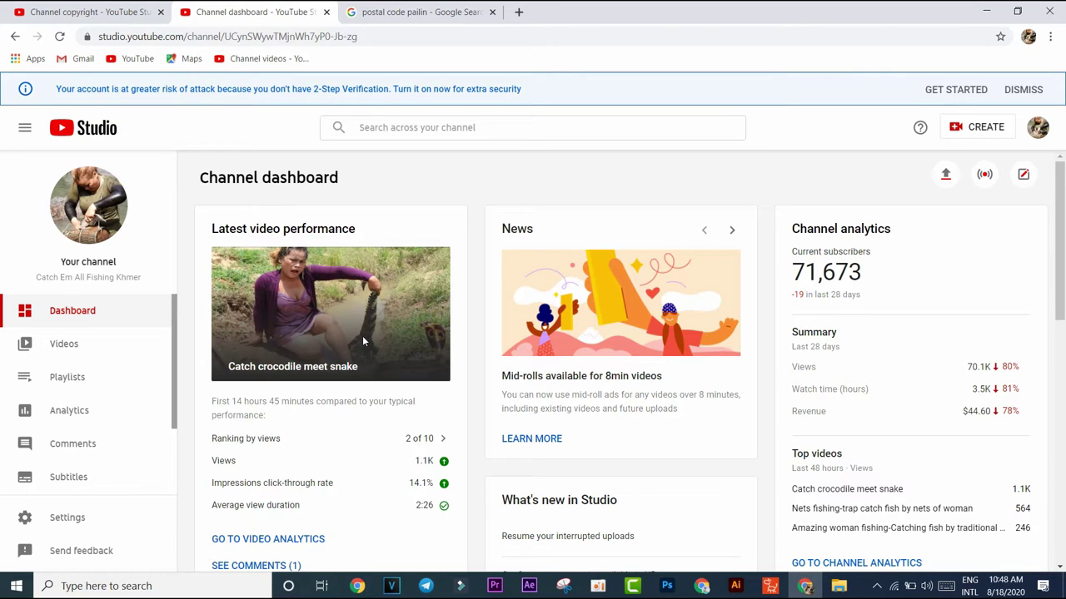
Open the channel's Copyright page and go through the list of matching videos.
left_click_drag(174, 389, 173, 448)
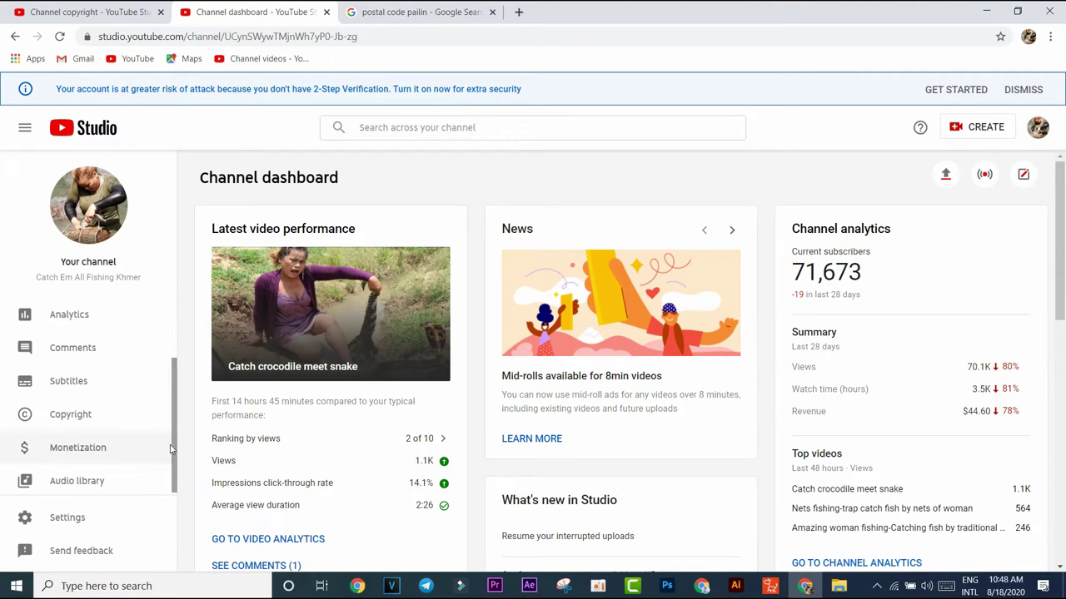
left_click(81, 424)
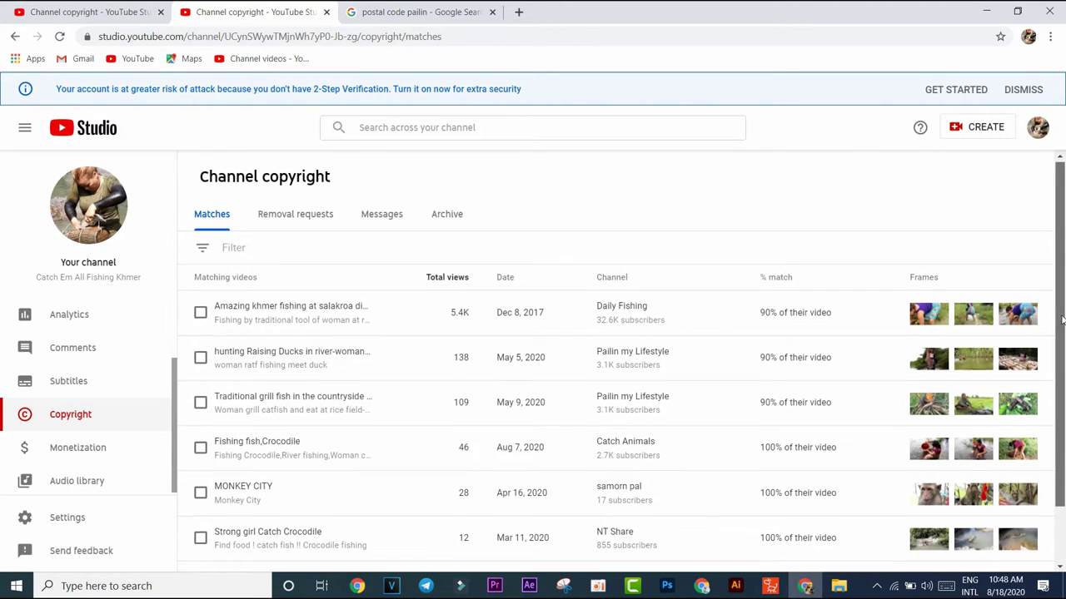
scroll(1061, 315, "down", 2)
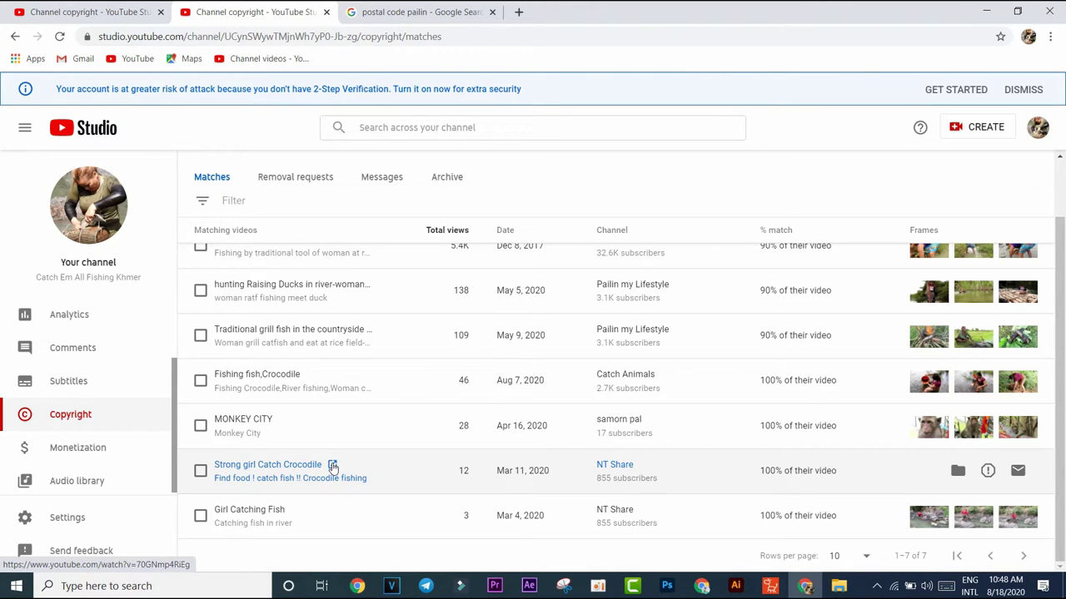
Open the matching video "Strong girl Catch Crocodile" on YouTube and examine its details and description.
left_click(332, 465)
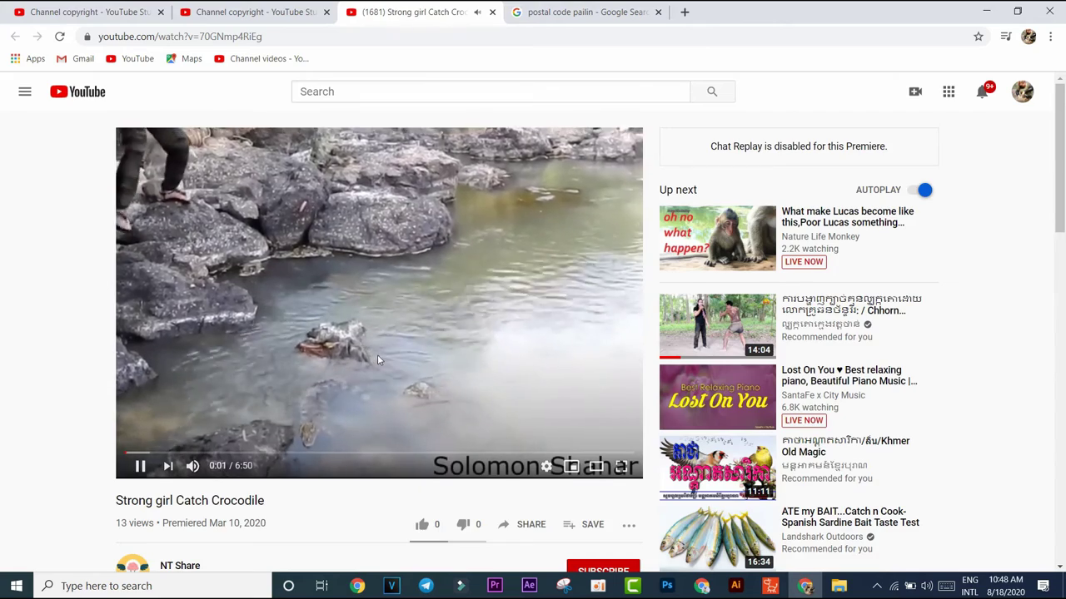
scroll(377, 356, "down", 2)
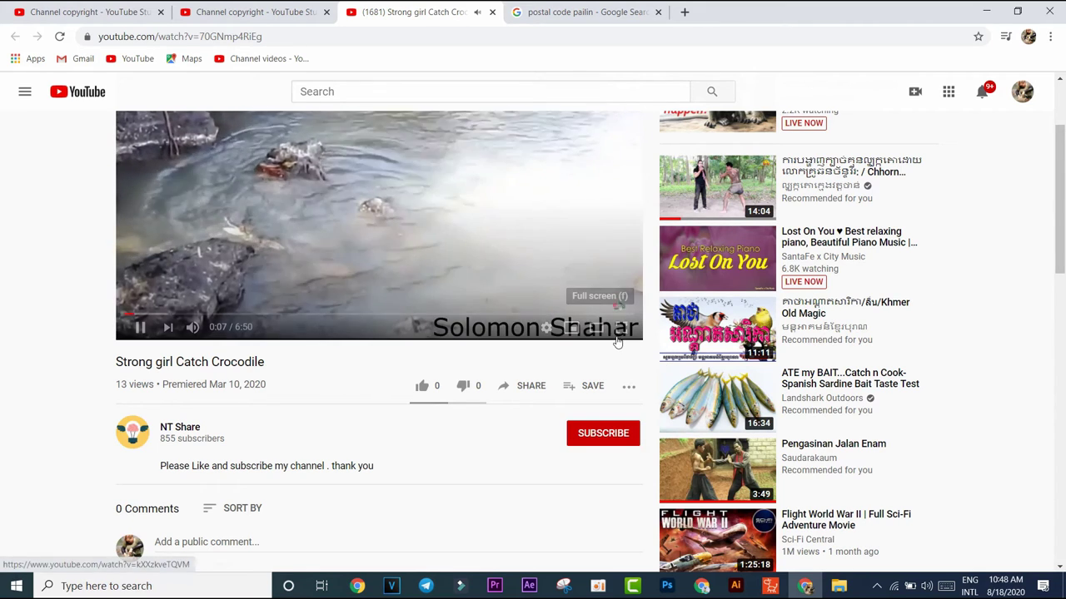
scroll(502, 475, "down", 2)
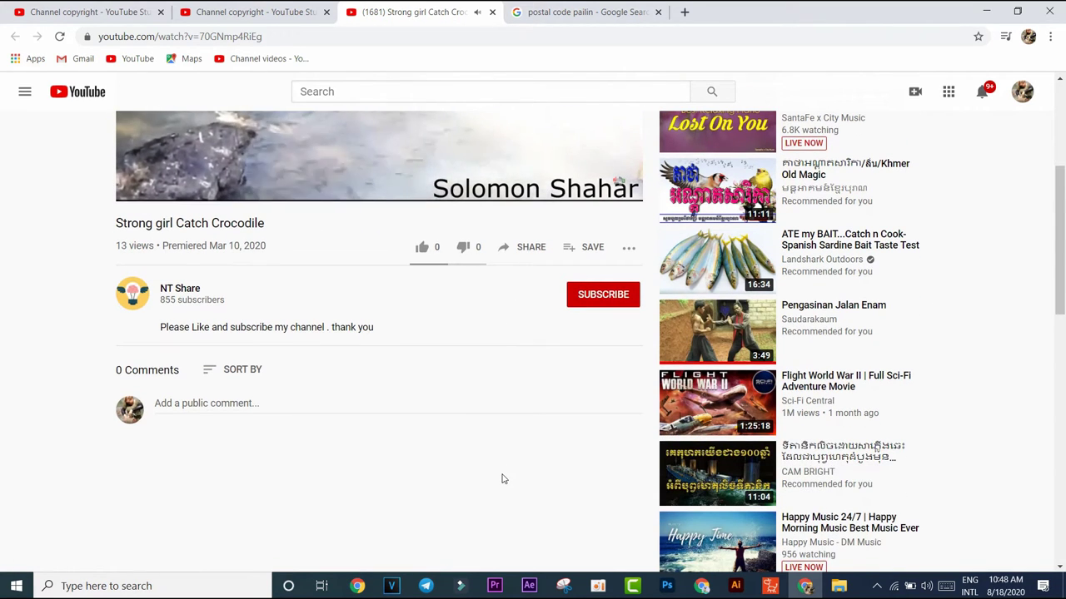
scroll(502, 478, "up", 1)
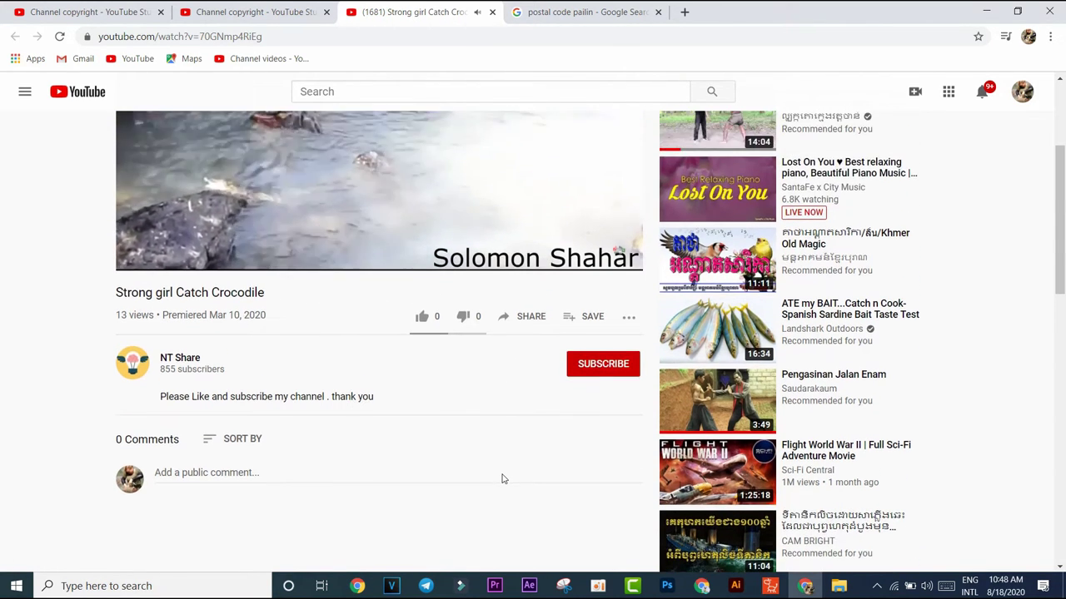
Review the uploaded videos of the NT Share channel, and close its page to return to the copyright matches.
left_click(138, 373)
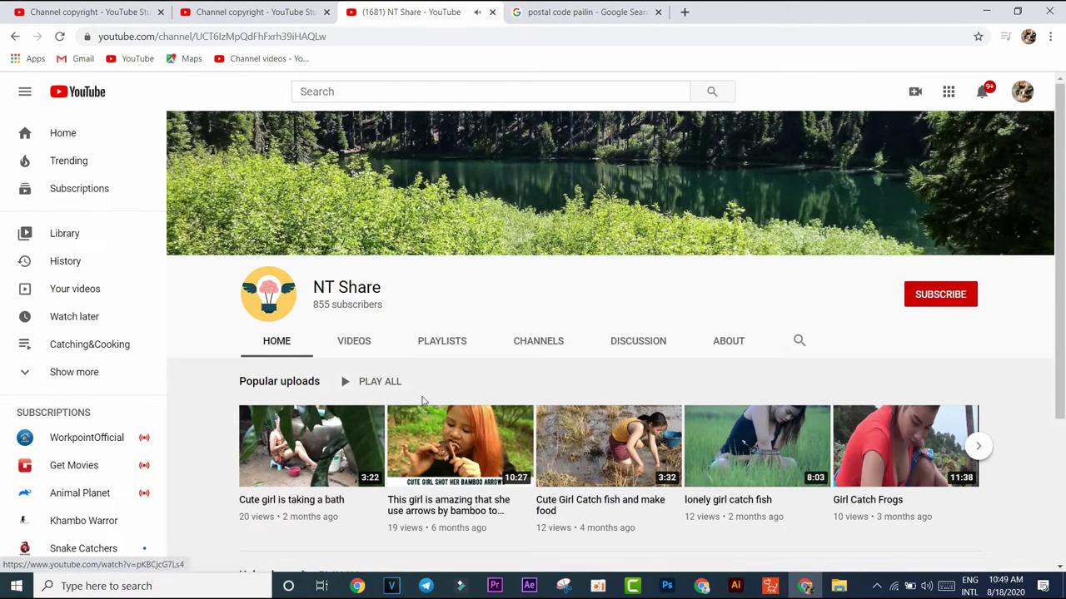
left_click(354, 342)
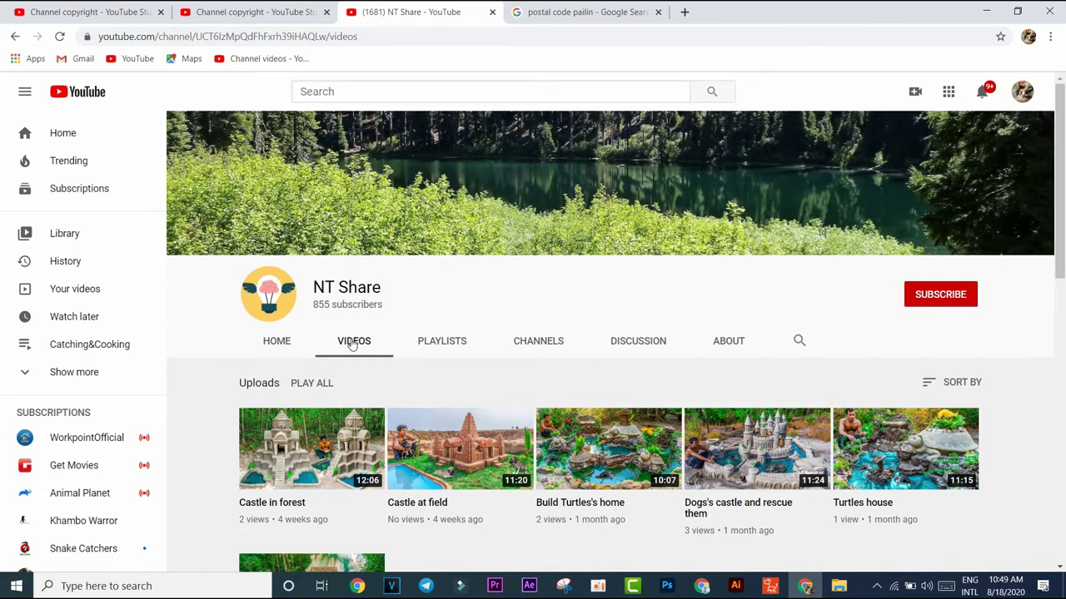
scroll(480, 481, "down", 1)
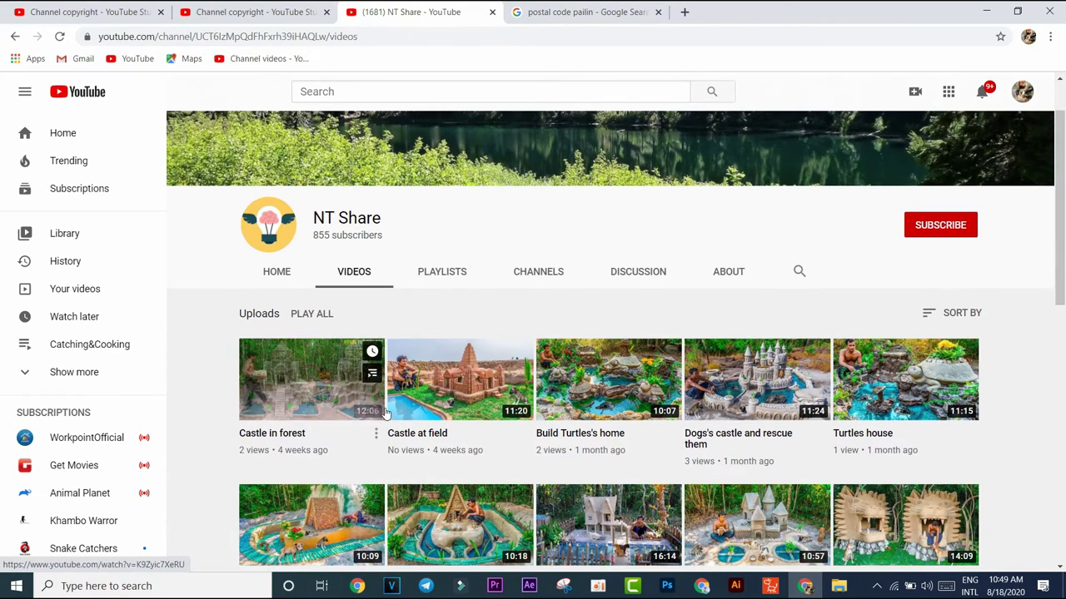
scroll(876, 454, "down", 2)
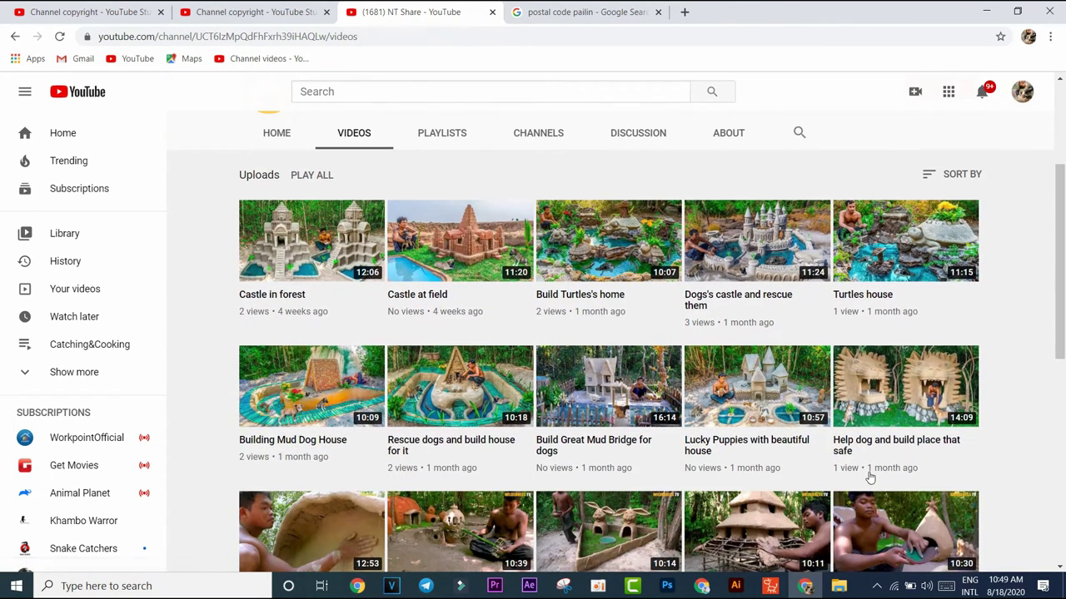
scroll(870, 477, "down", 3)
scroll(868, 481, "down", 1)
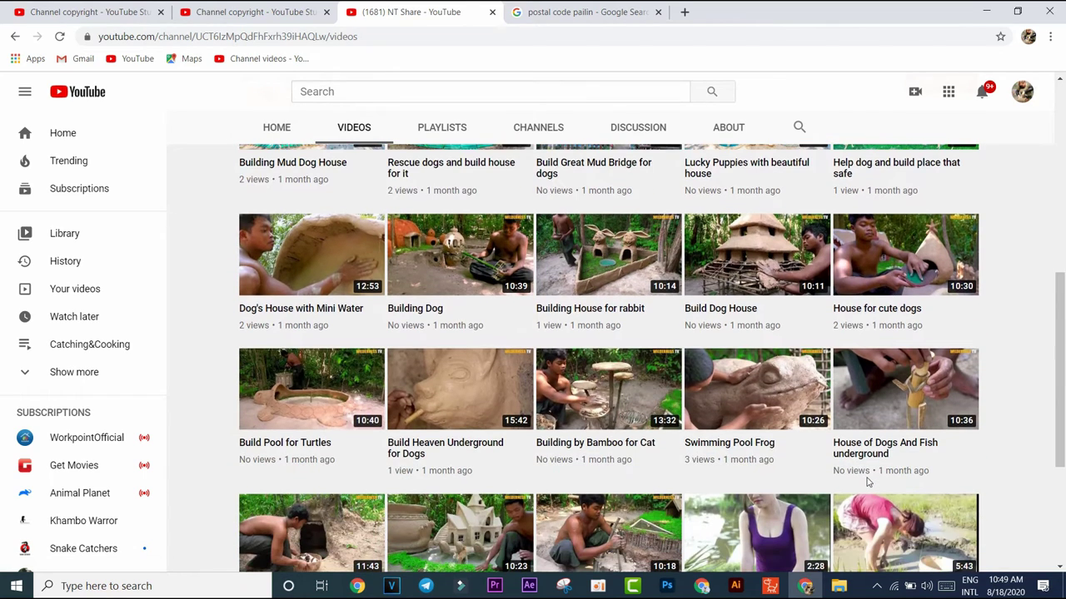
scroll(866, 482, "down", 2)
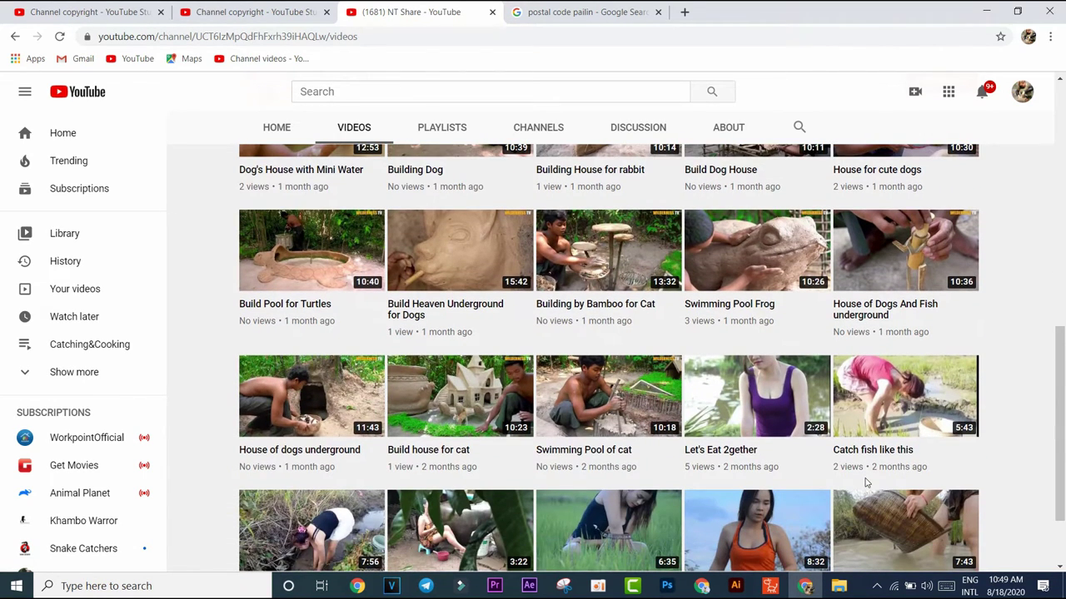
scroll(862, 487, "down", 1)
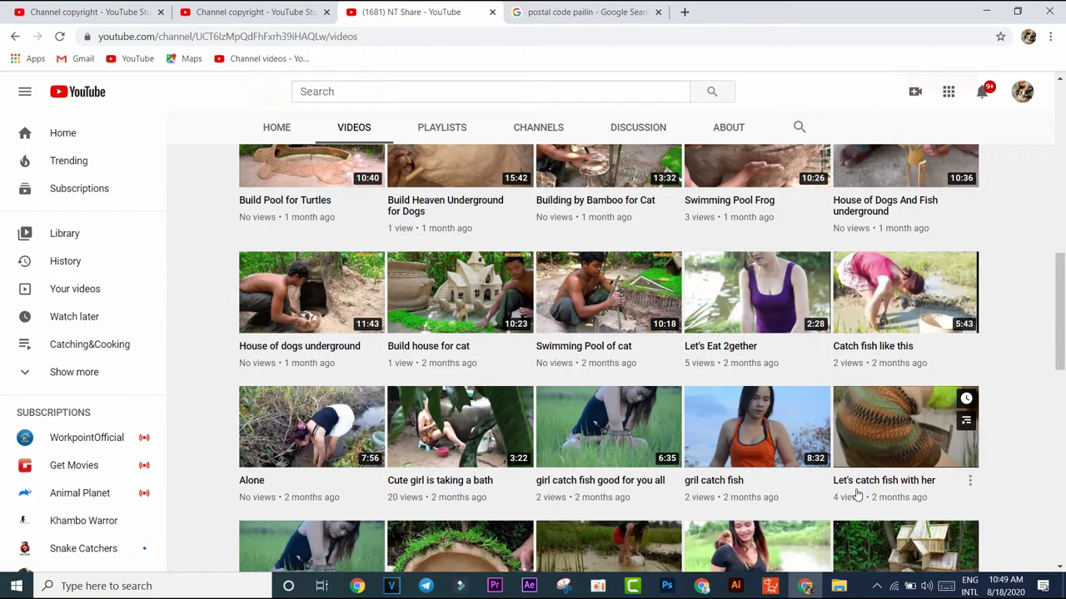
scroll(857, 493, "up", 1)
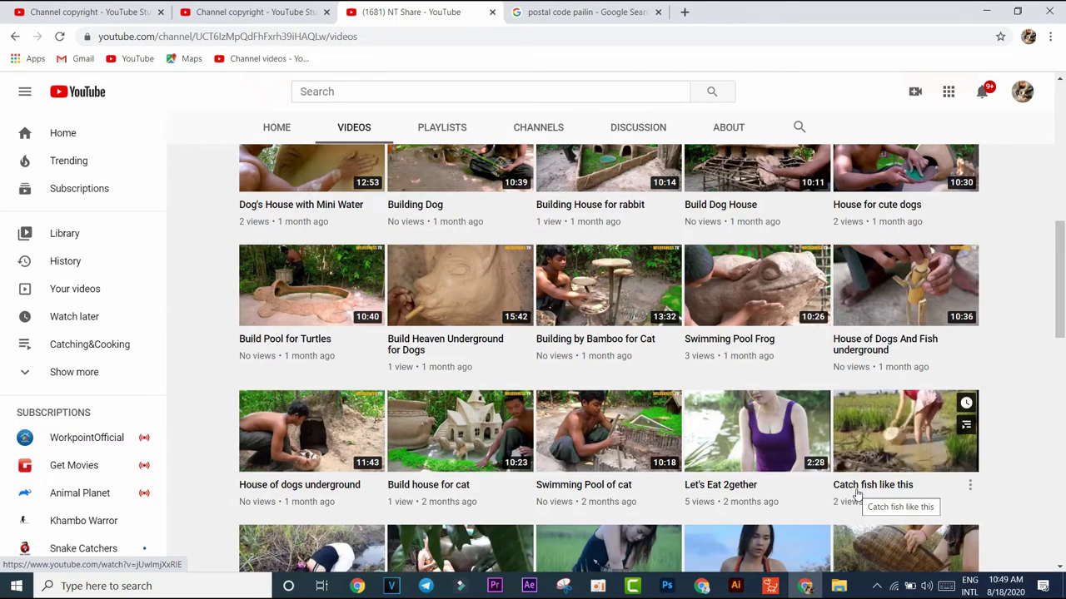
scroll(858, 493, "up", 3)
scroll(857, 494, "up", 3)
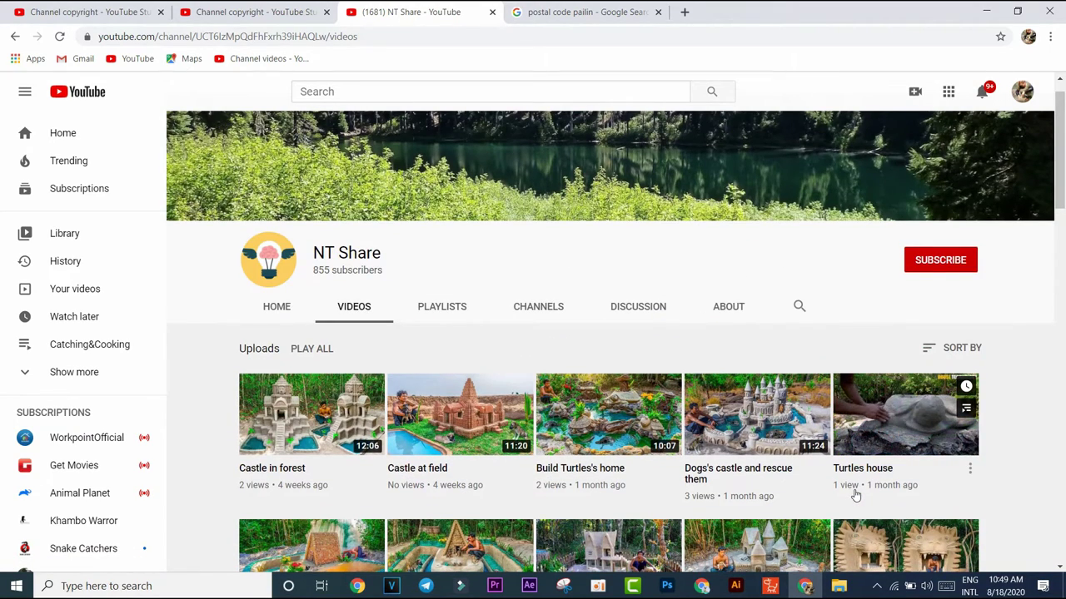
left_click(492, 13)
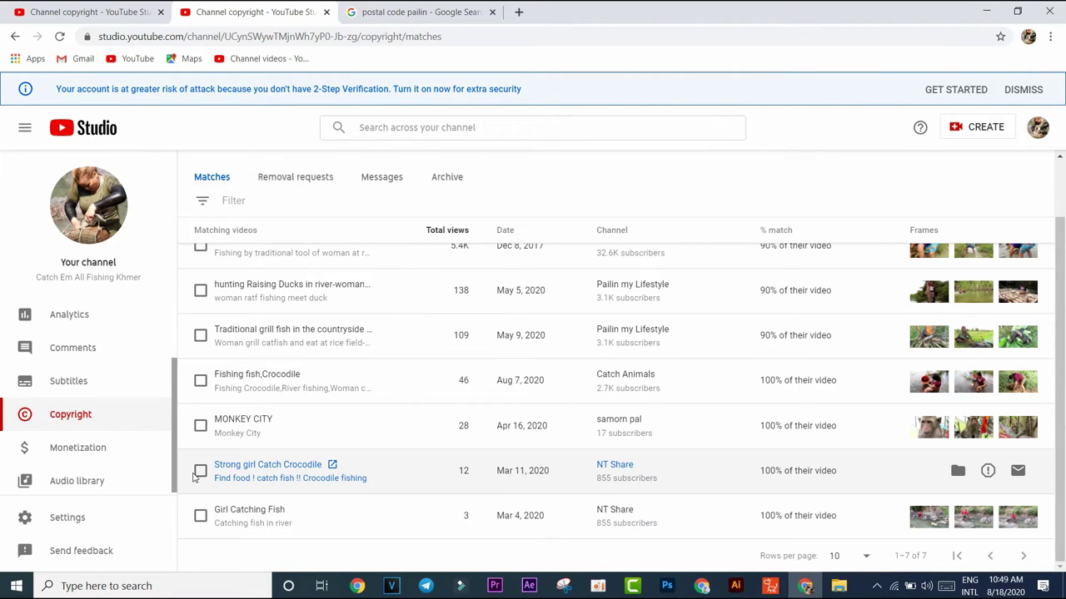
Start a video removal request for the match "Strong girl Catch Crocodile".
left_click(201, 471)
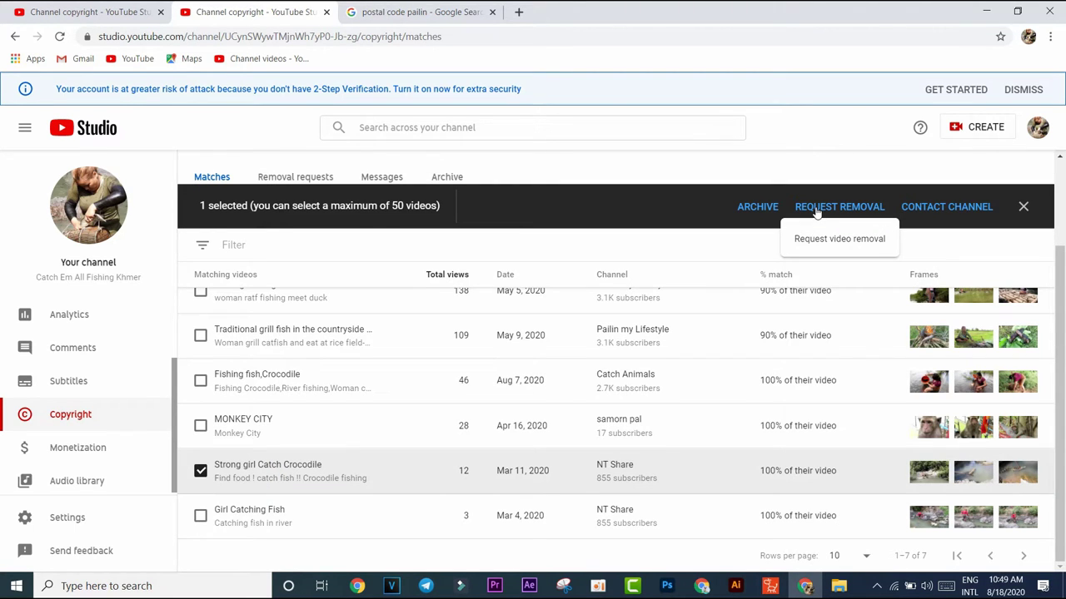
left_click(817, 213)
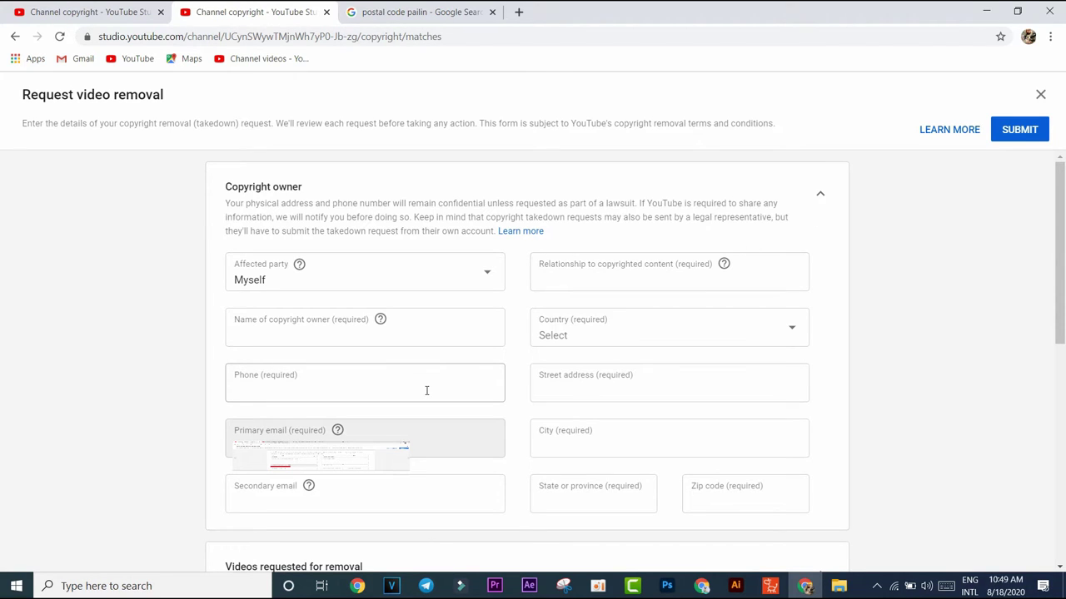
left_click(323, 337)
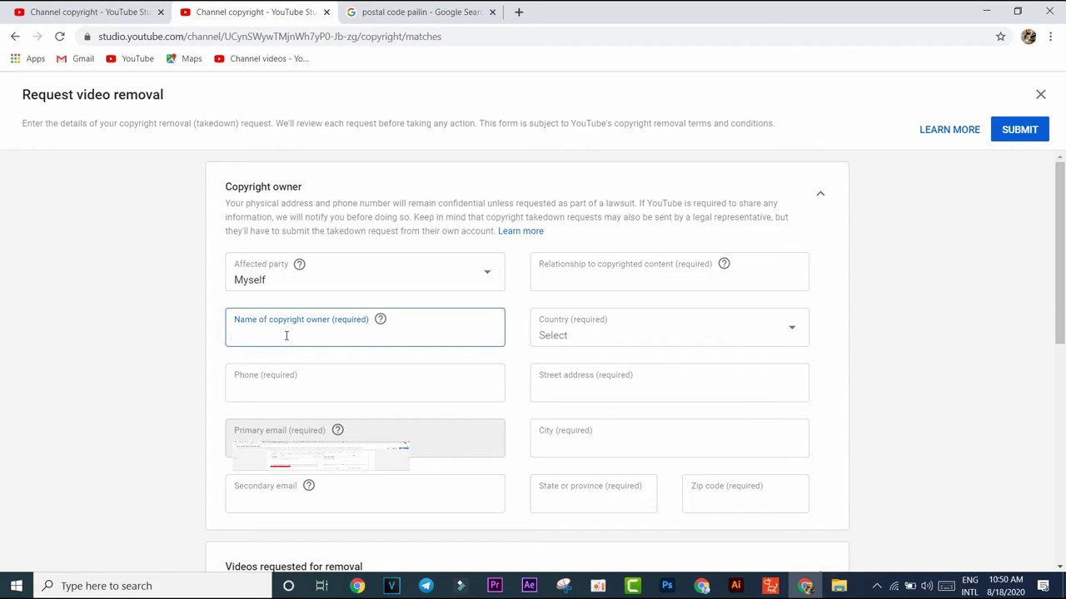
left_click(288, 390)
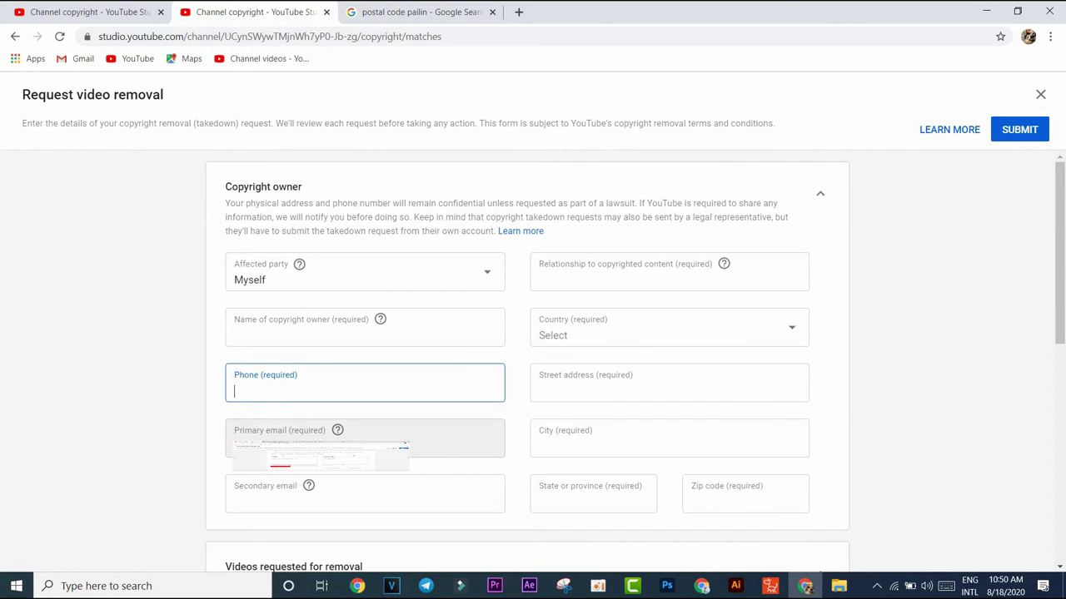
left_click(274, 502)
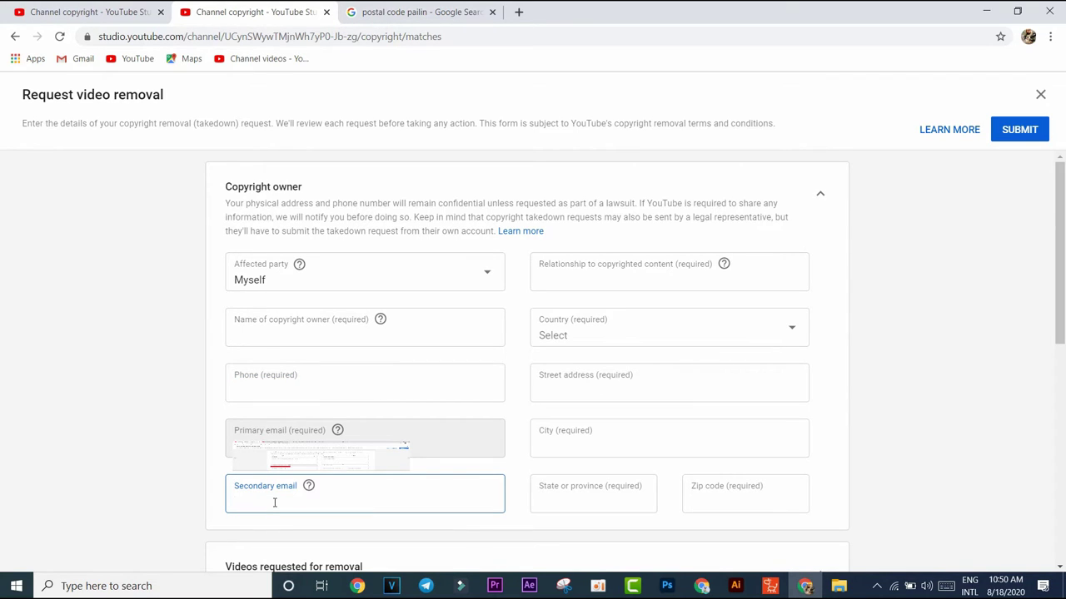
Enter "owner of video" as the relationship to the copyrighted content.
left_click(601, 273)
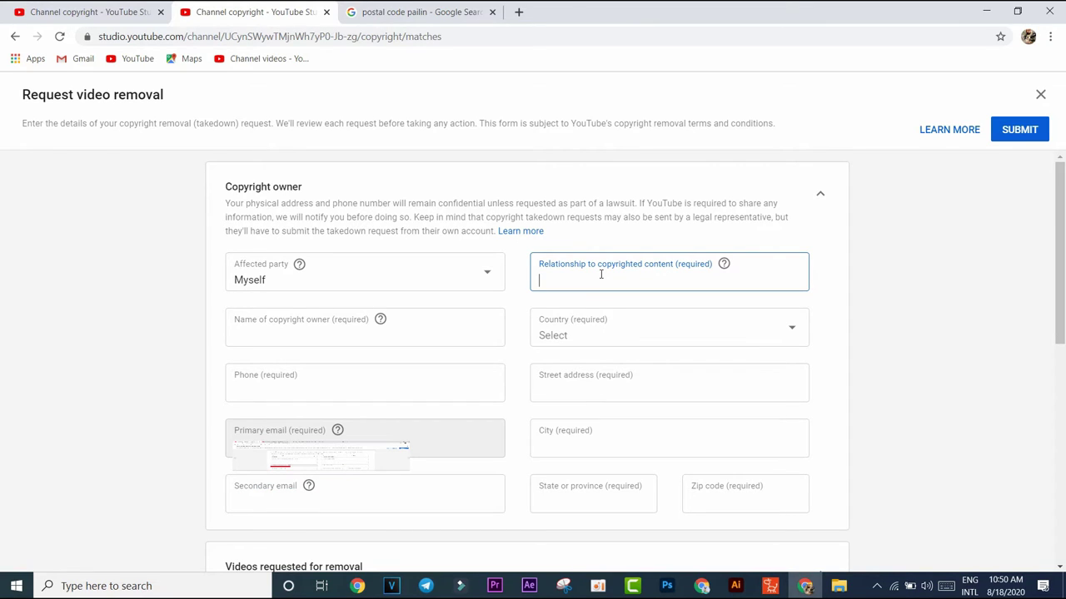
type("onwer")
type(" of")
type(" video")
left_click(560, 280)
key("BackSpace")
key("BackSpace")
type("wn")
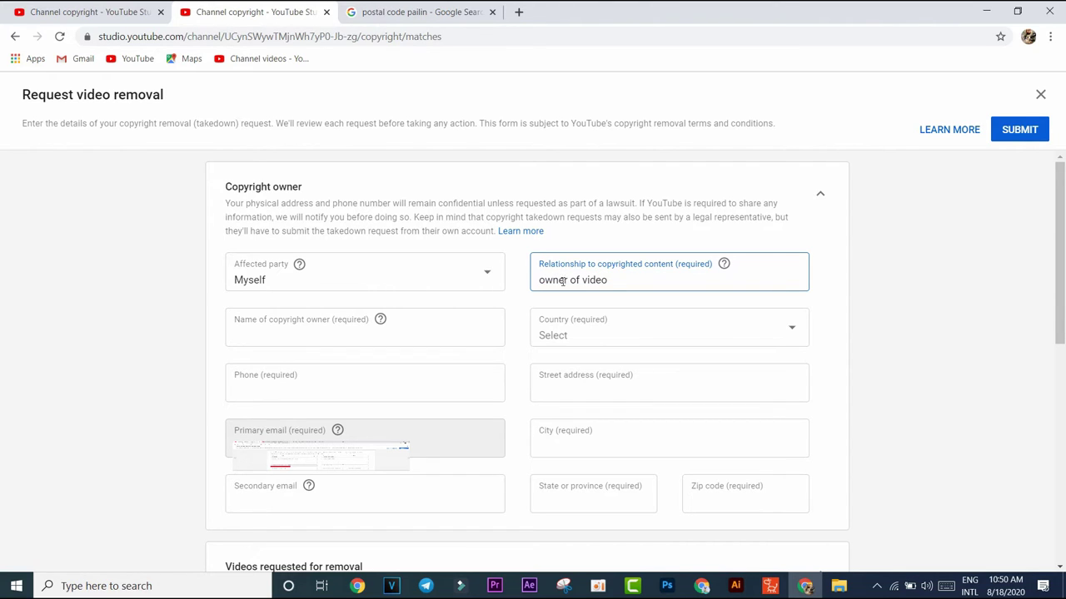
Set the copyright owner's country to Cambodia.
left_click(621, 325)
left_click(792, 332)
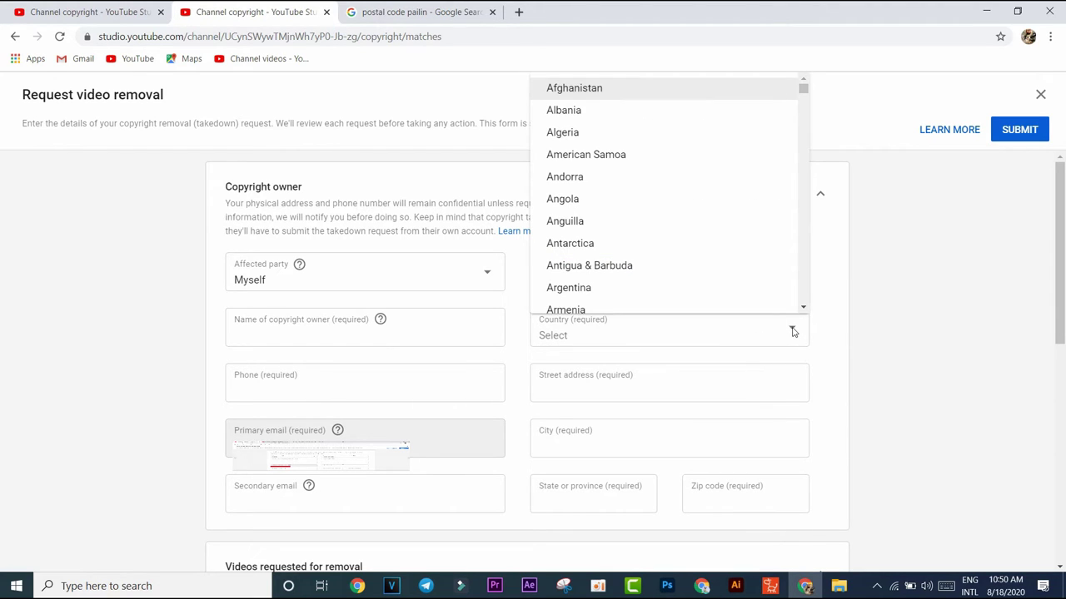
left_click(792, 332)
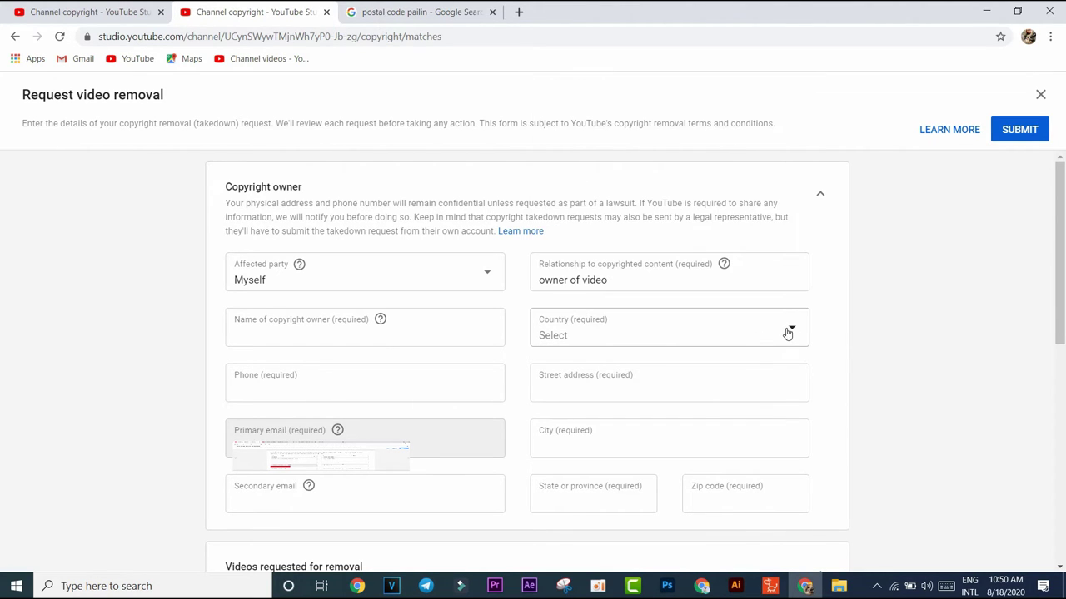
left_click(793, 332)
left_click(794, 332)
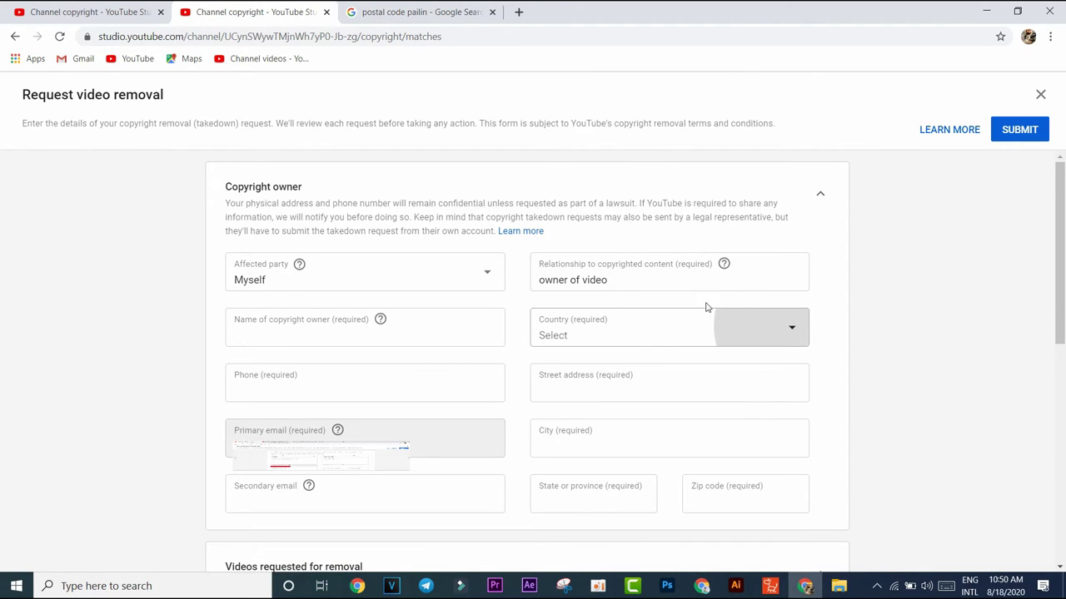
left_click_drag(804, 89, 804, 127)
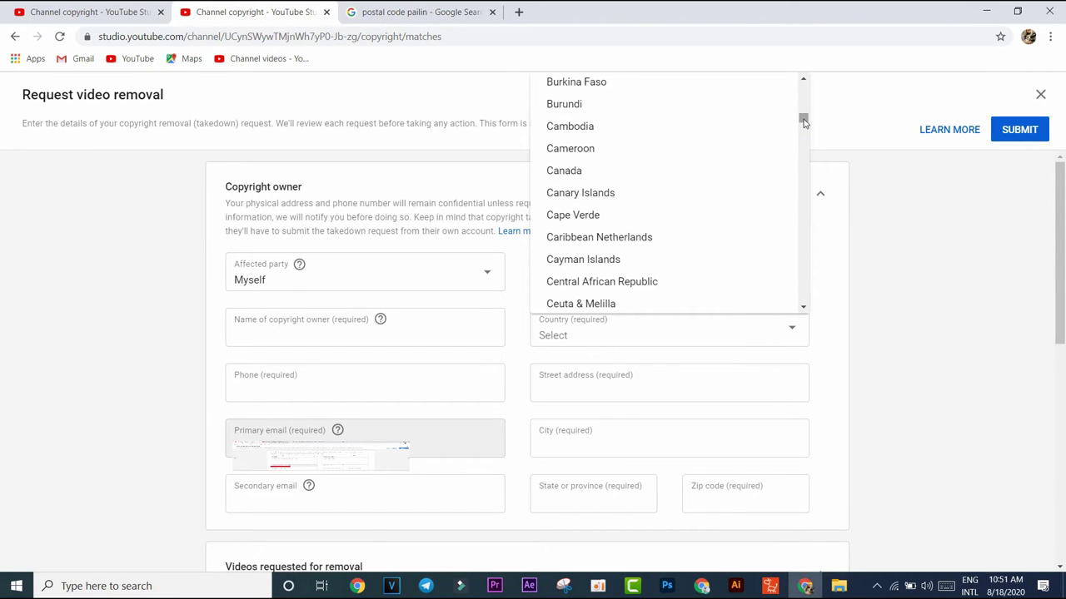
left_click(592, 132)
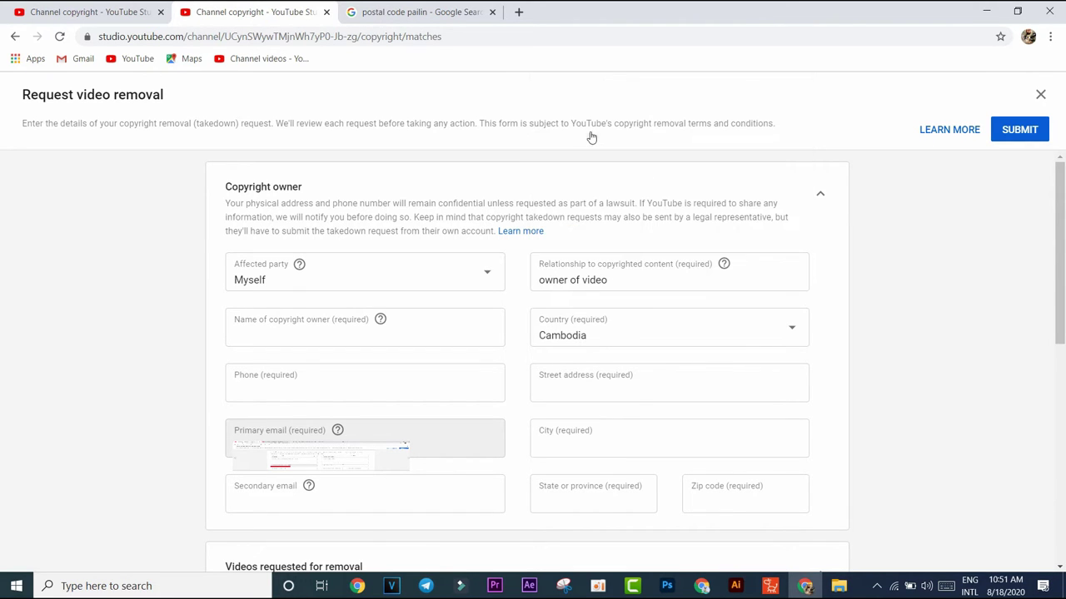
left_click(590, 392)
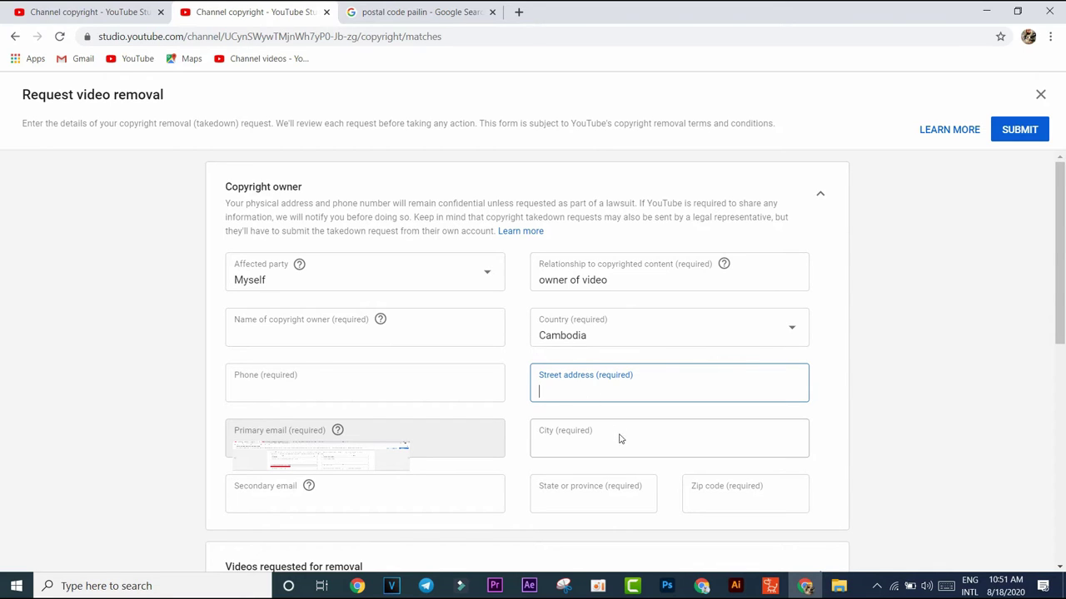
left_click(591, 449)
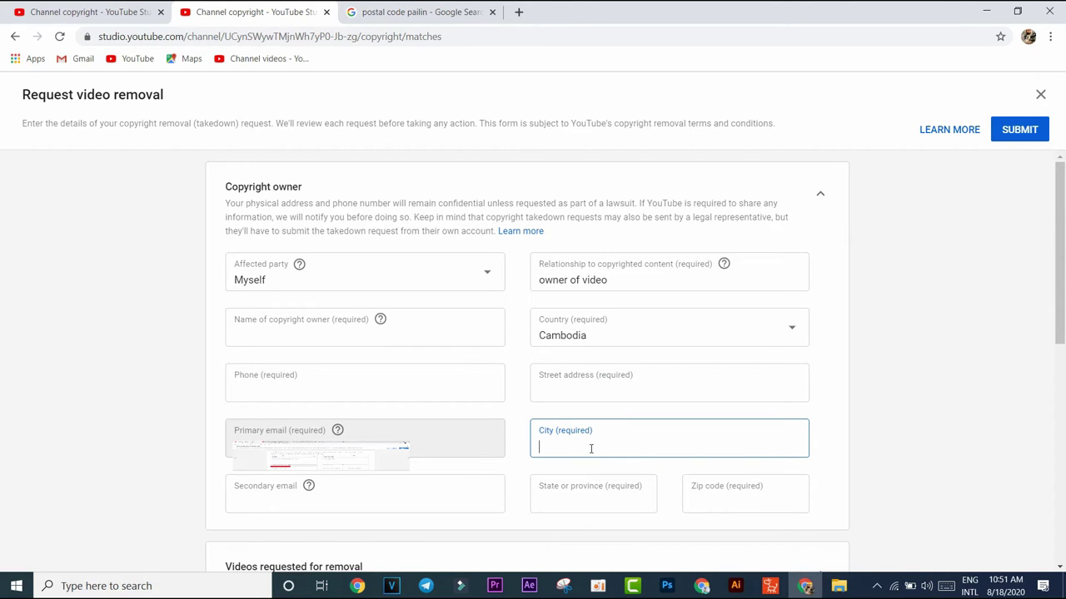
left_click(588, 497)
left_click(702, 501)
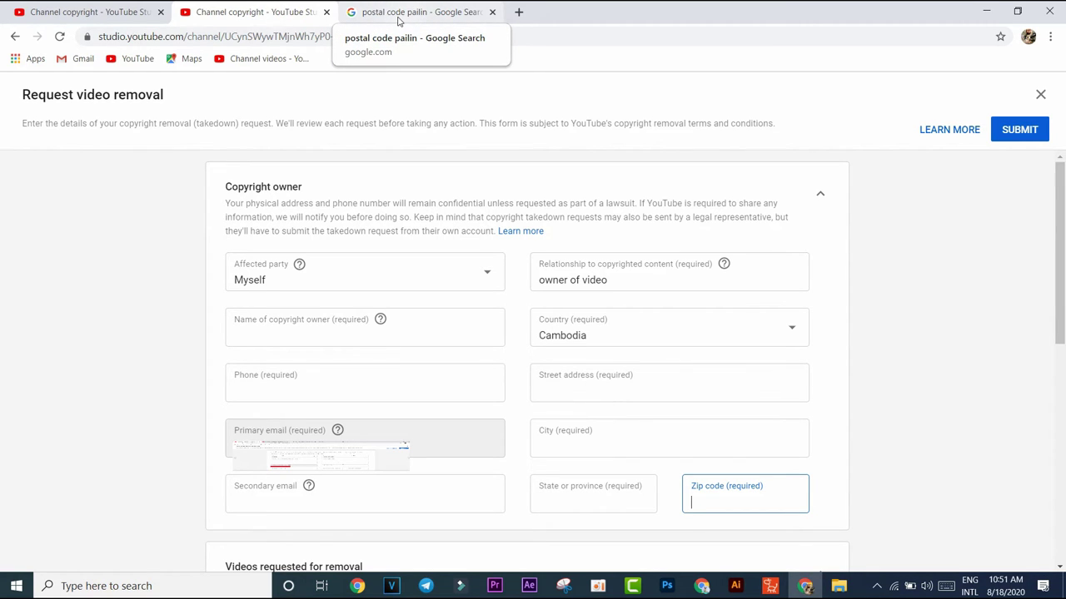
Look up the postal codes for Pailin in the already open "postal code pailin" Google search results.
left_click(518, 12)
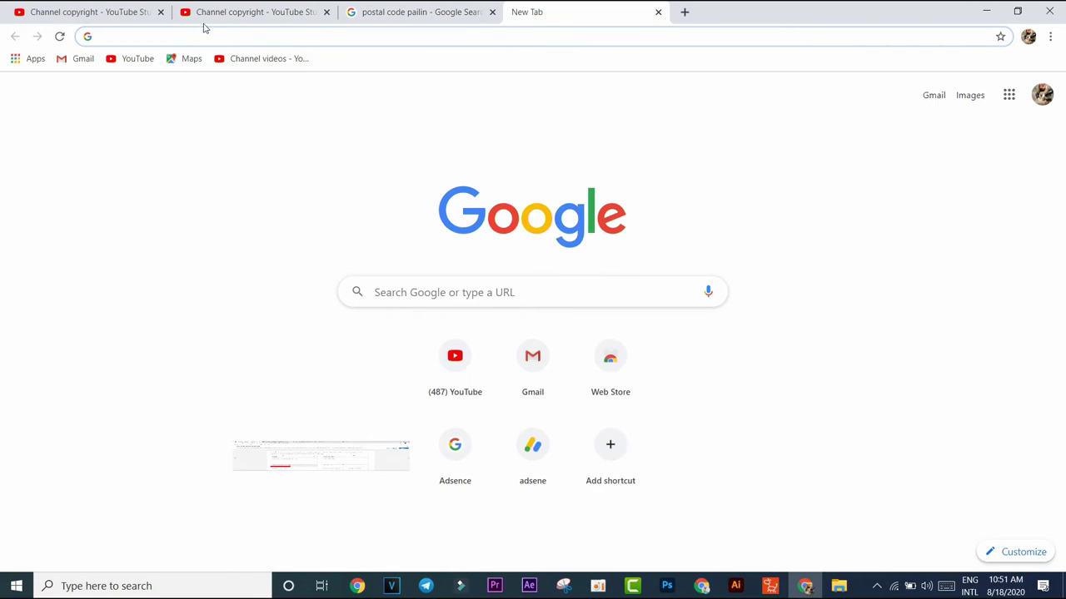
left_click(422, 14)
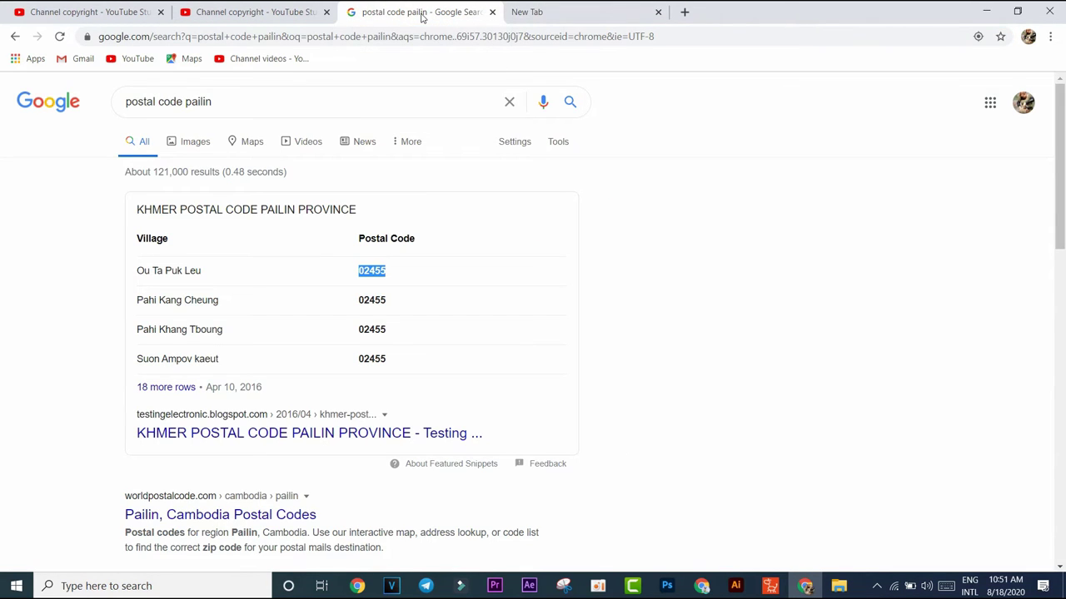
scroll(309, 295, "down", 2)
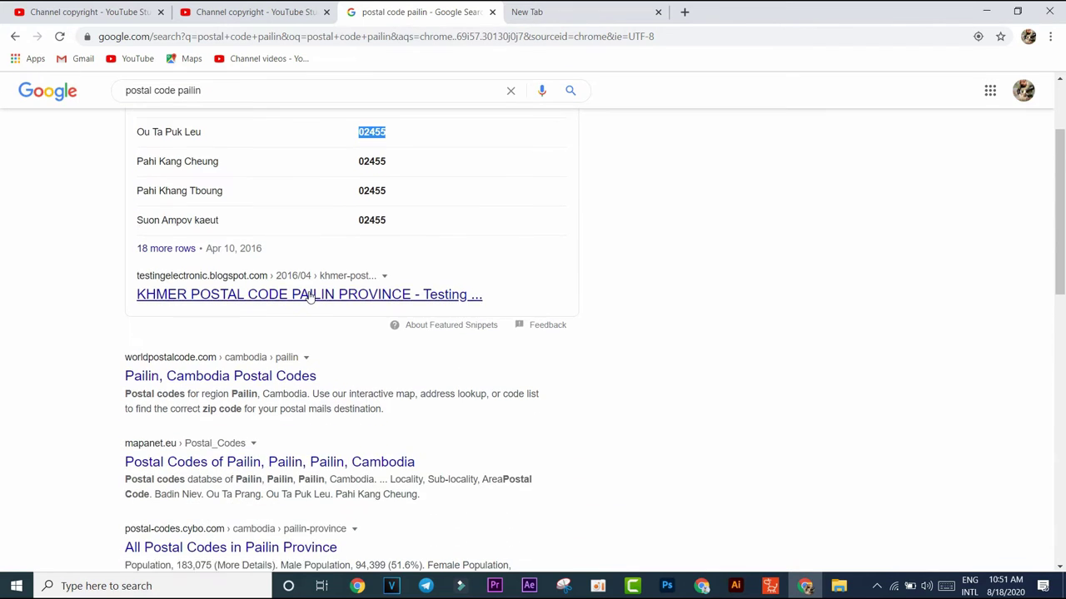
Review the village postal codes for Pailin, clear the search query without running a new search, and highlight the code for Ou Ta Puk Leu.
scroll(336, 283, "up", 1)
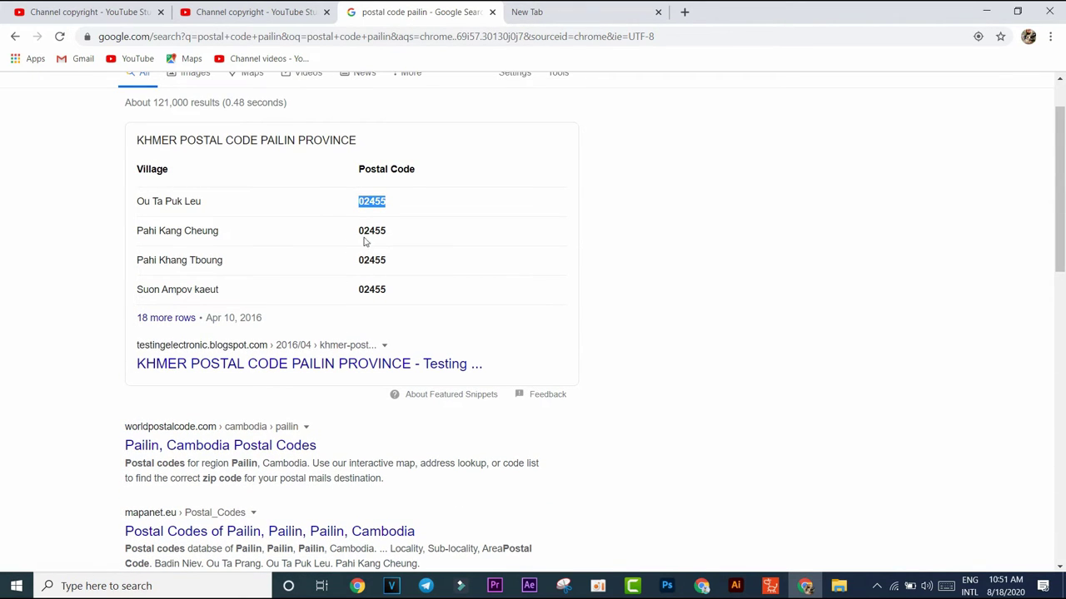
left_click(308, 208)
scroll(430, 268, "up", 1)
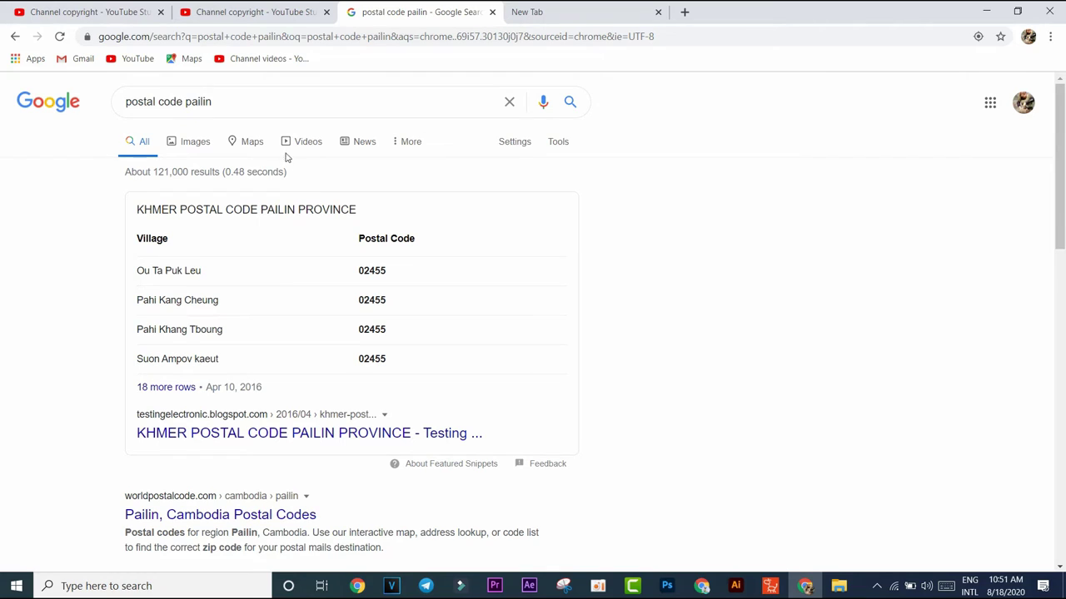
left_click(214, 102)
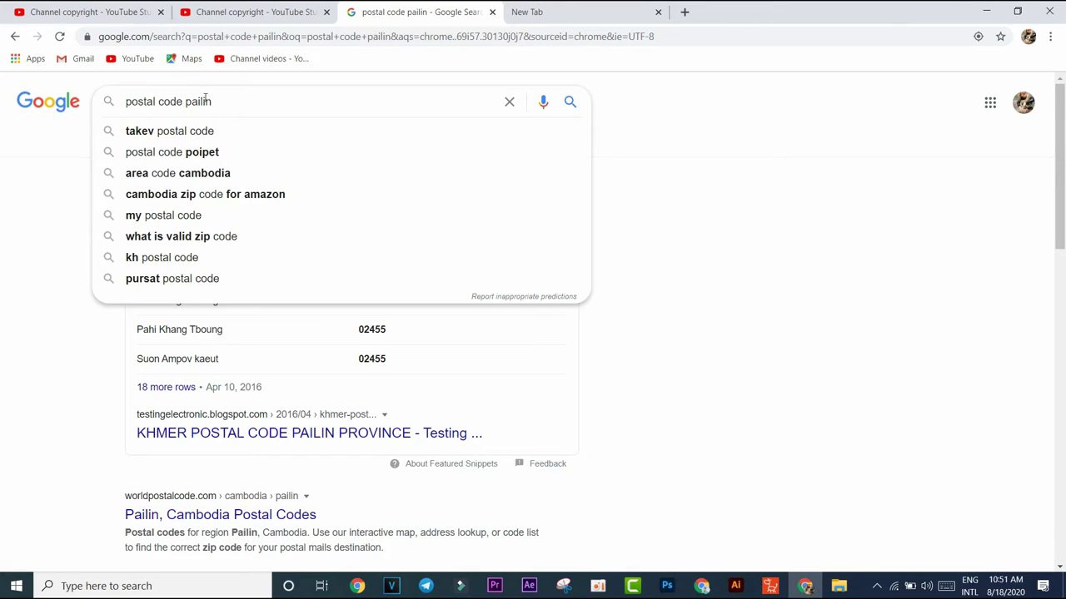
left_click(508, 103)
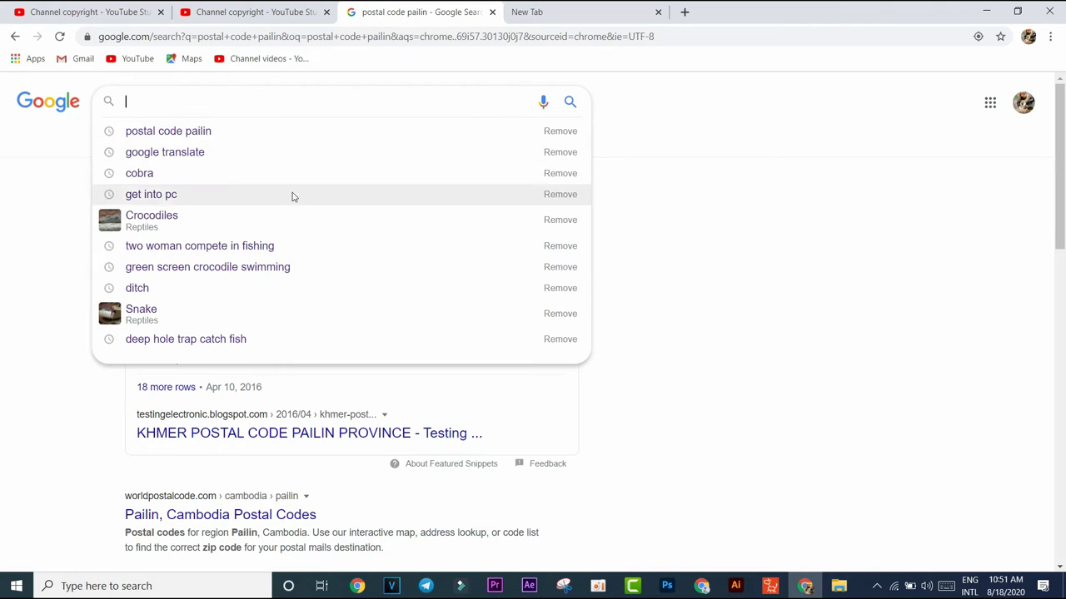
left_click(640, 131)
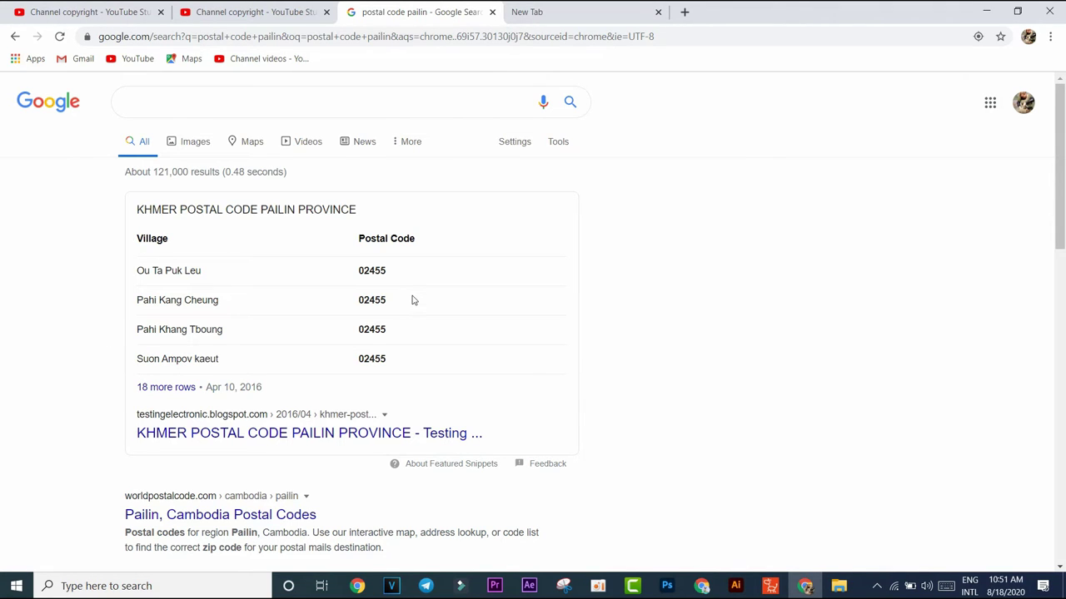
left_click_drag(396, 277, 360, 278)
Return to the video removal request and activate the required signature field below the legal agreements.
left_click(91, 11)
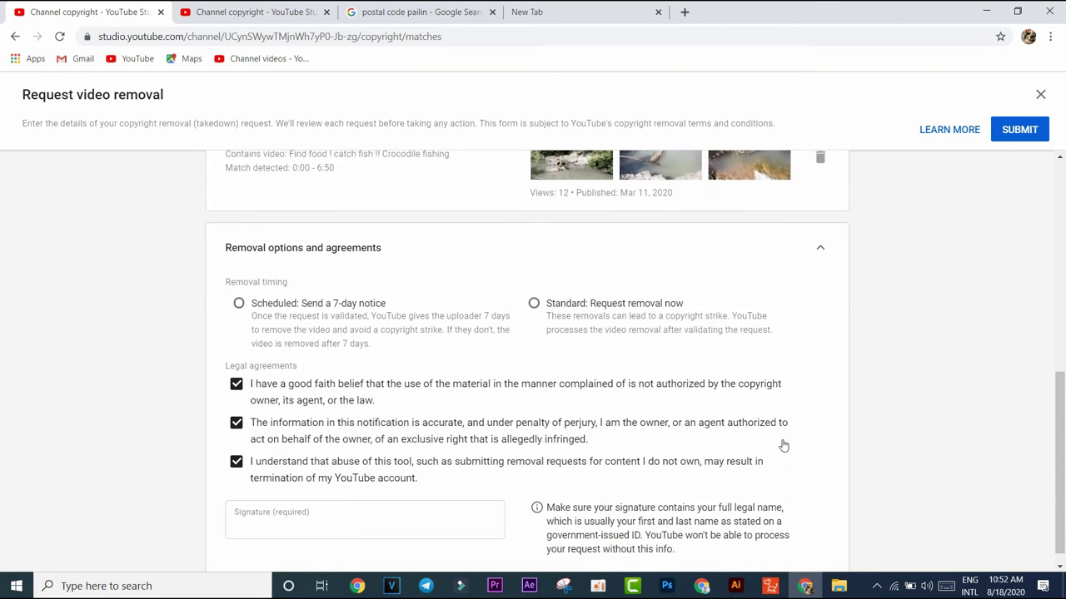
scroll(793, 498, "down", 1)
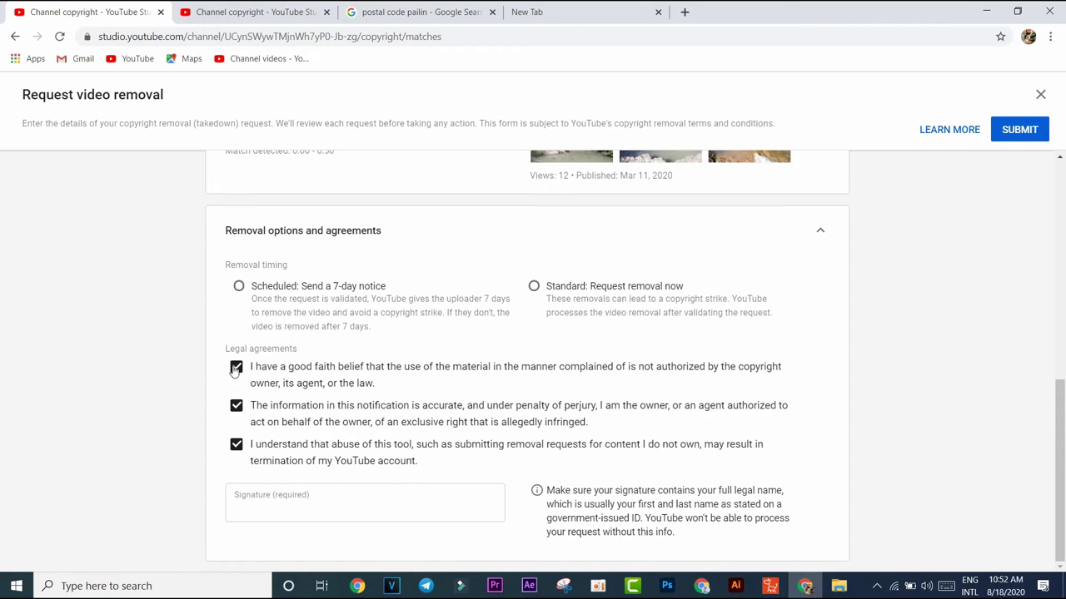
left_click(247, 508)
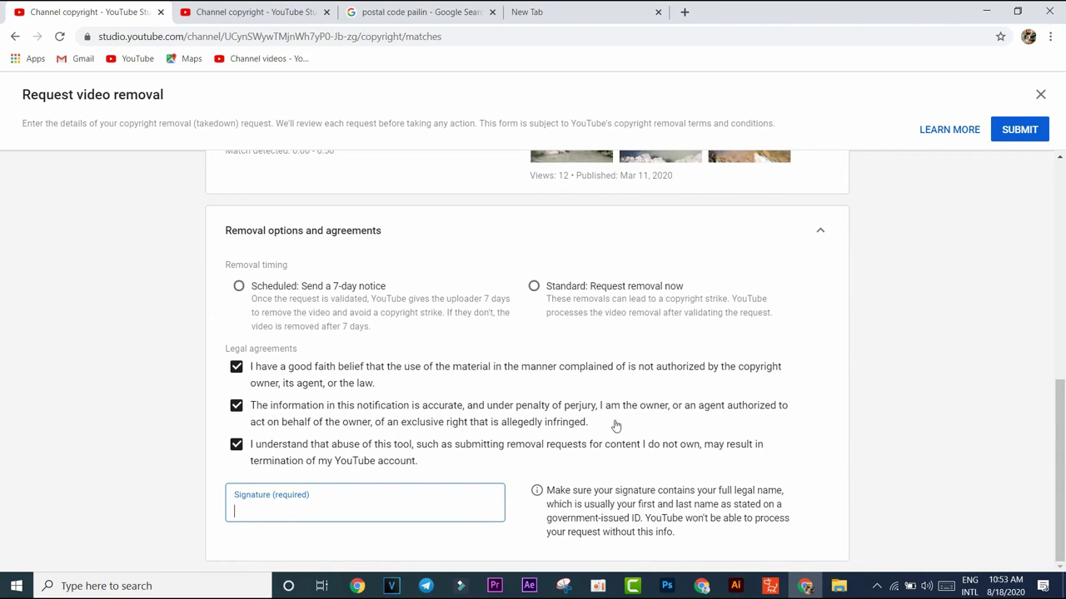
Choose "Standard: Request removal now" as the removal timing.
left_click(533, 288)
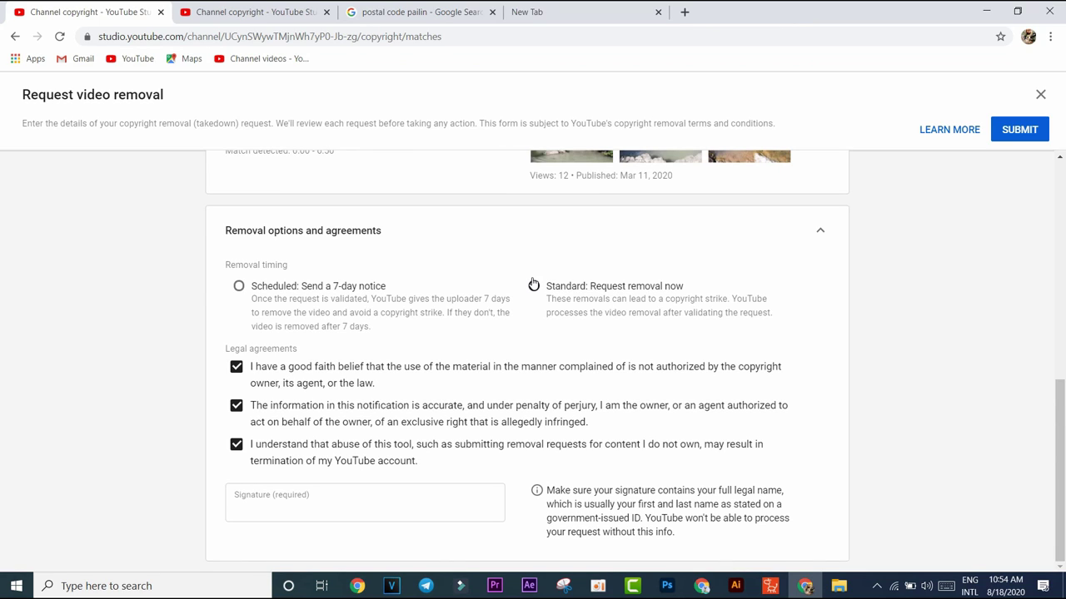
left_click(533, 285)
left_click(598, 586)
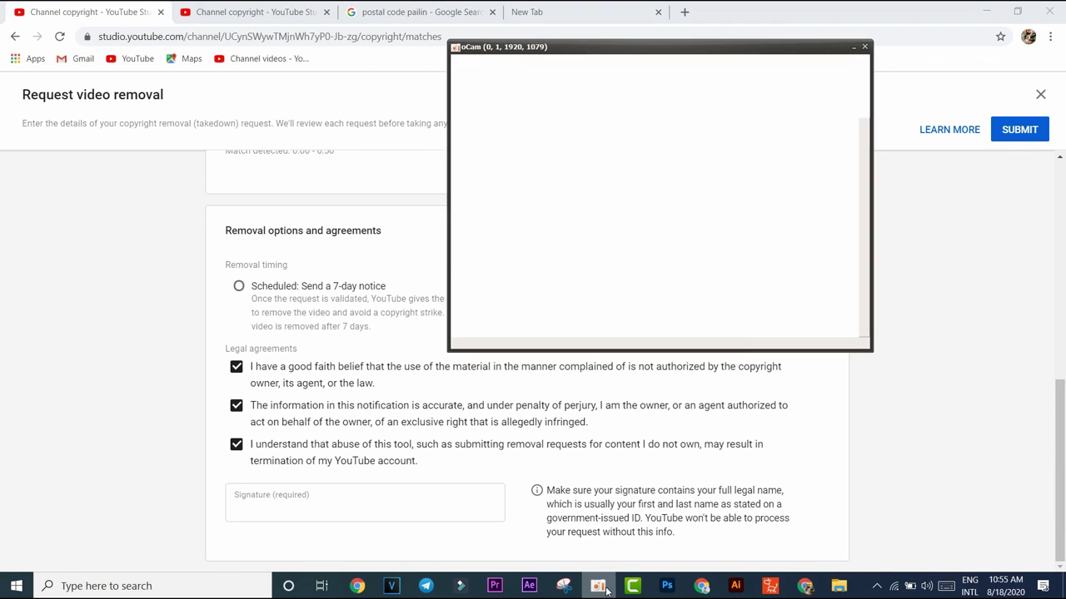